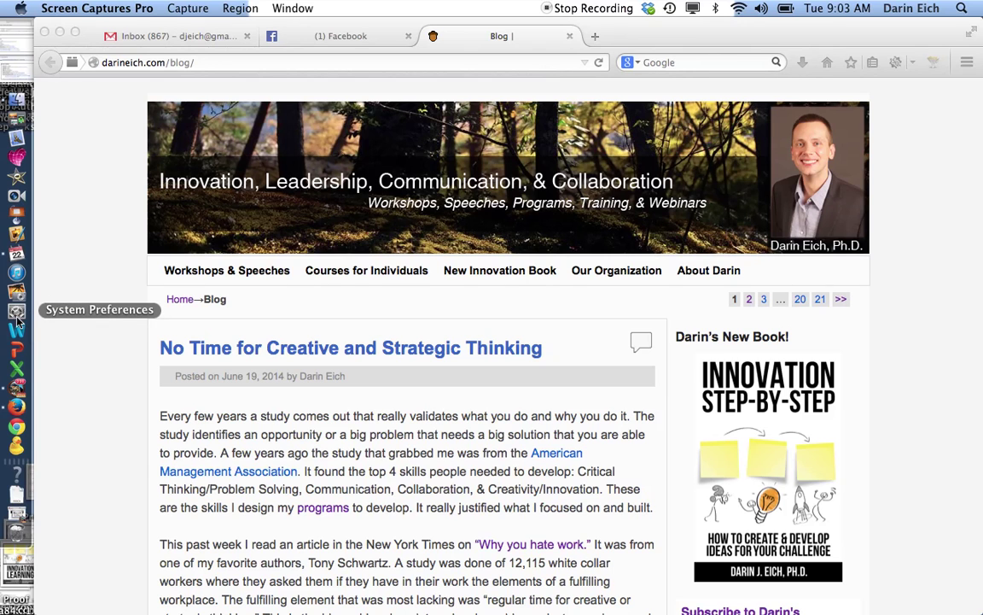
Step: Open the Text to Speech settings in System Preferences and lower the speaking rate to just above Normal
{"action": "left_click", "coordinate": [17, 316]}
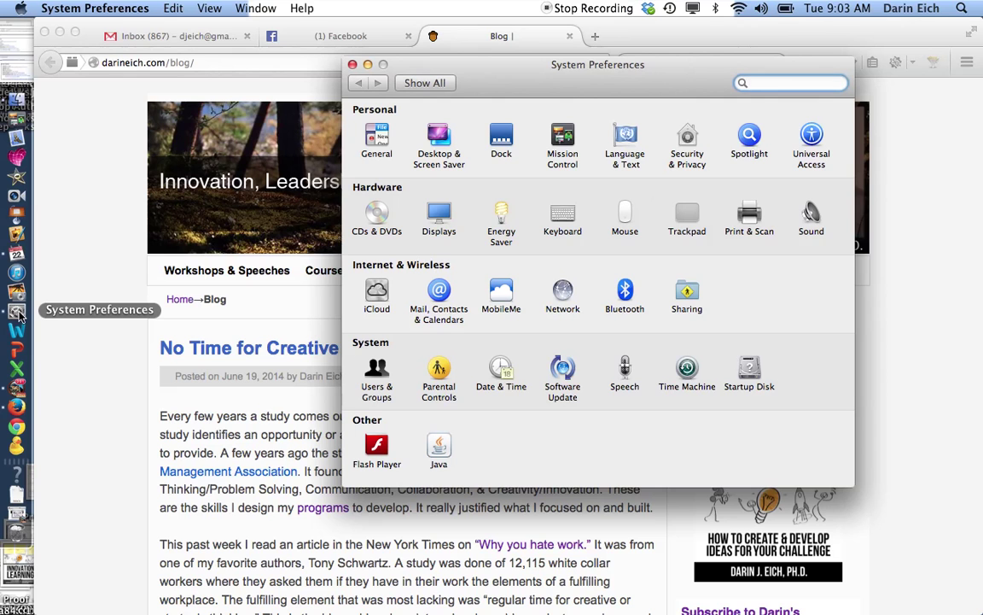
{"action": "left_click", "coordinate": [626, 369]}
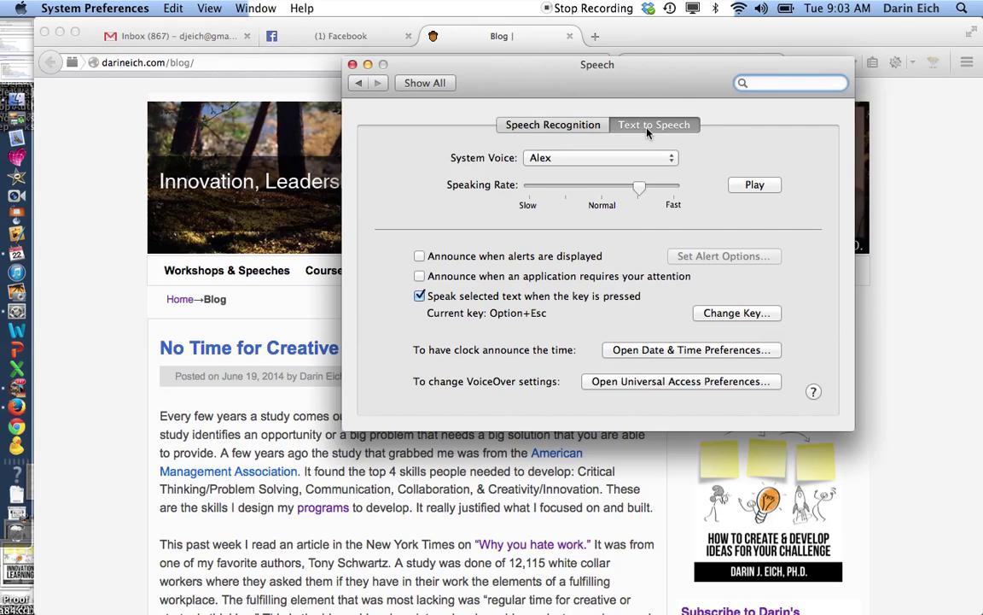
{"action": "left_click", "coordinate": [554, 124]}
{"action": "left_click", "coordinate": [647, 125]}
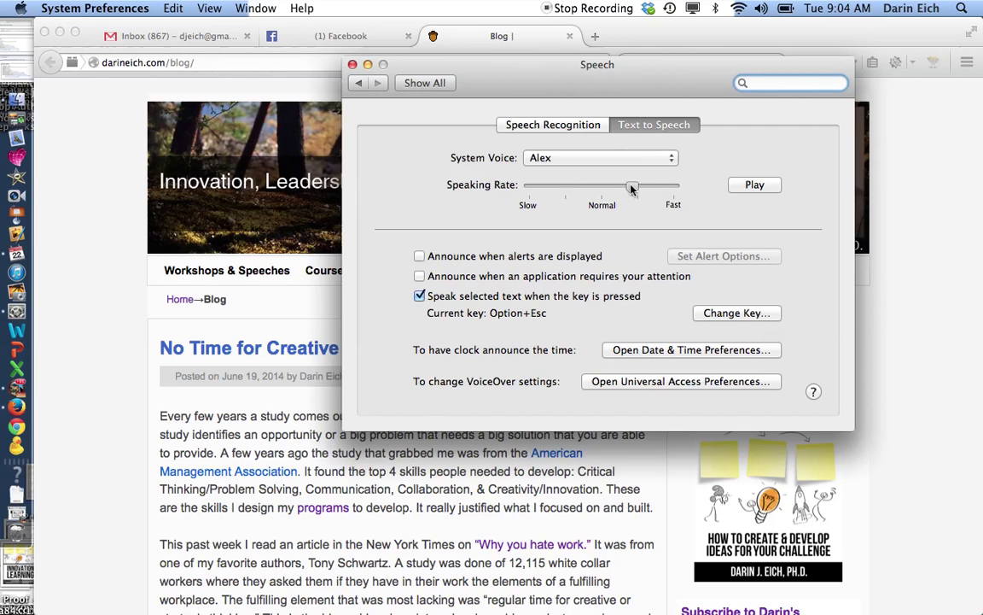
{"action": "left_click_drag", "start_coordinate": [631, 188], "coordinate": [608, 187]}
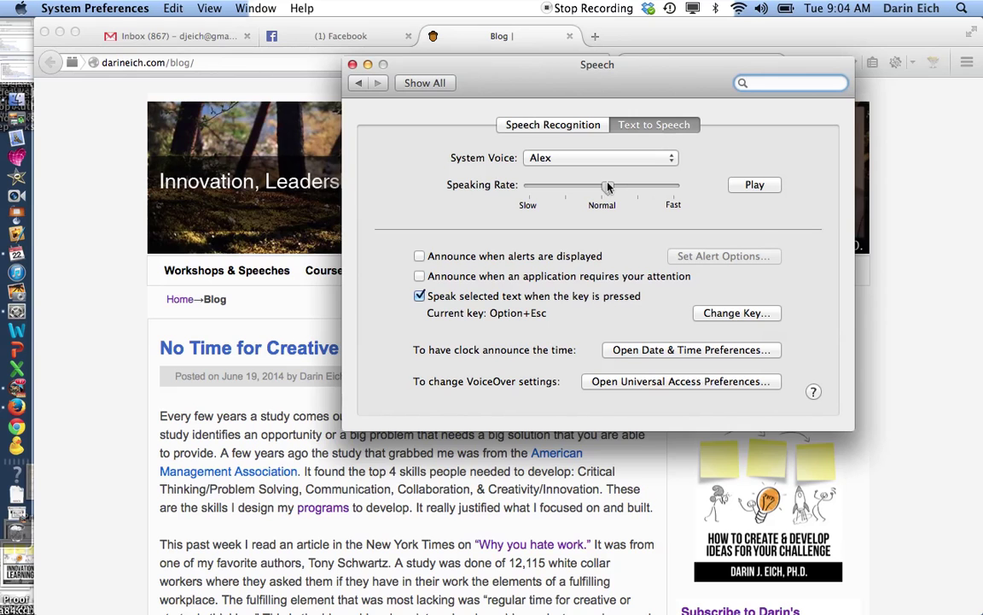
Step: Keep Alex as the system voice, leave "Speak selected text when the key is pressed" enabled, and close the speech settings
{"action": "left_click", "coordinate": [672, 158]}
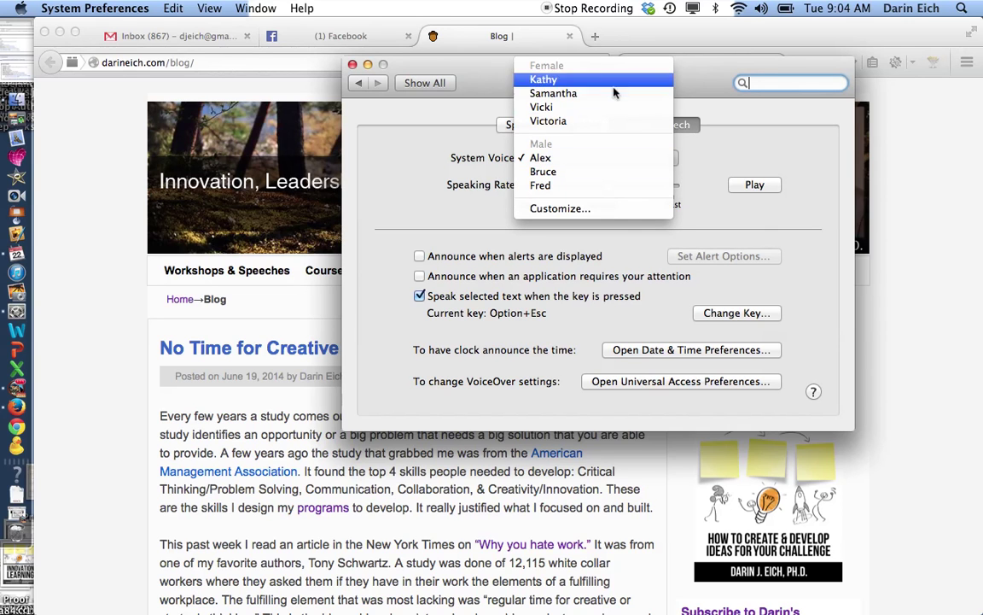
{"action": "left_click", "coordinate": [781, 150]}
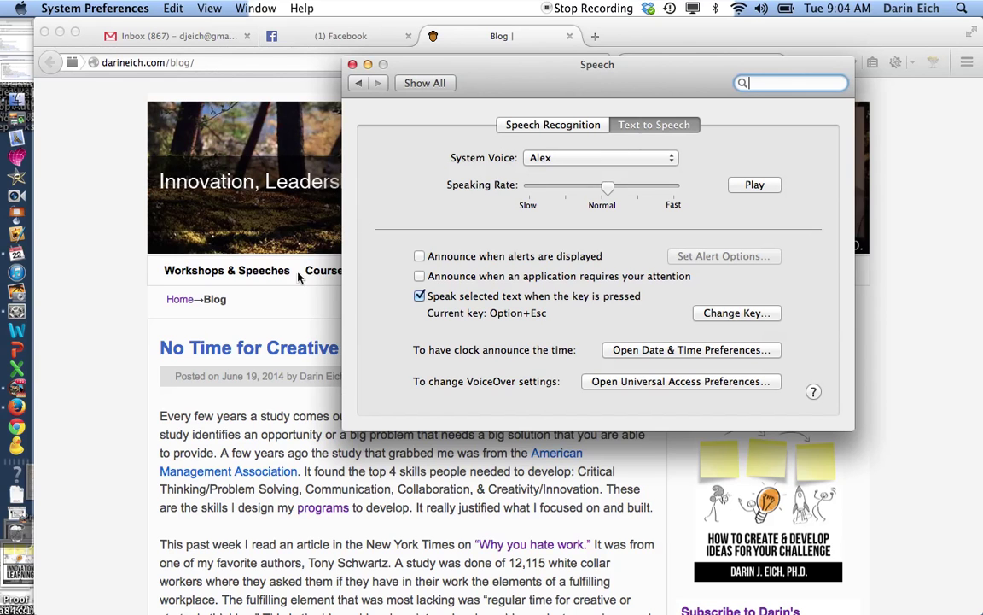
{"action": "left_click", "coordinate": [419, 296]}
{"action": "left_click", "coordinate": [420, 296]}
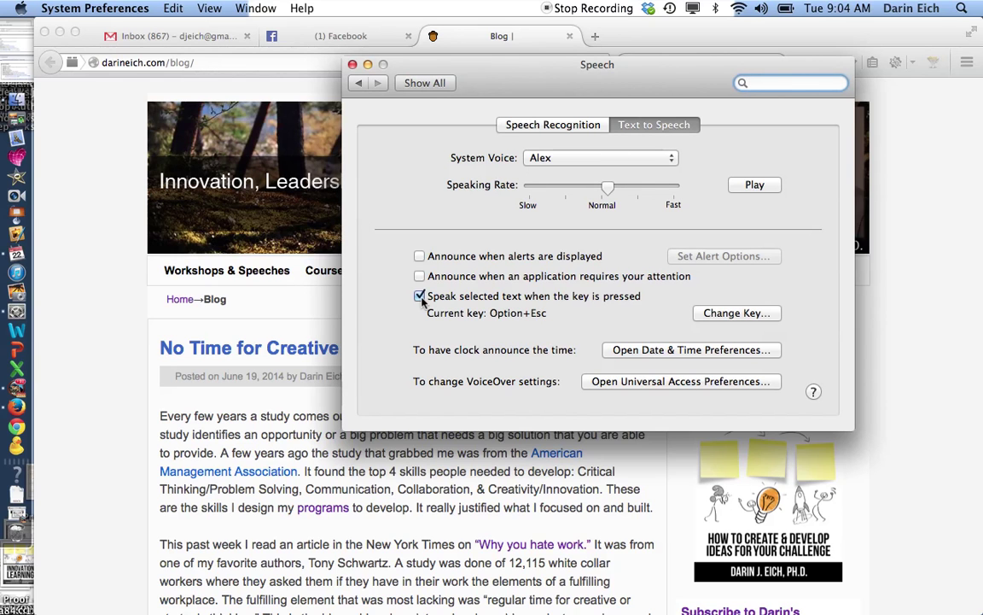
{"action": "left_click", "coordinate": [352, 66]}
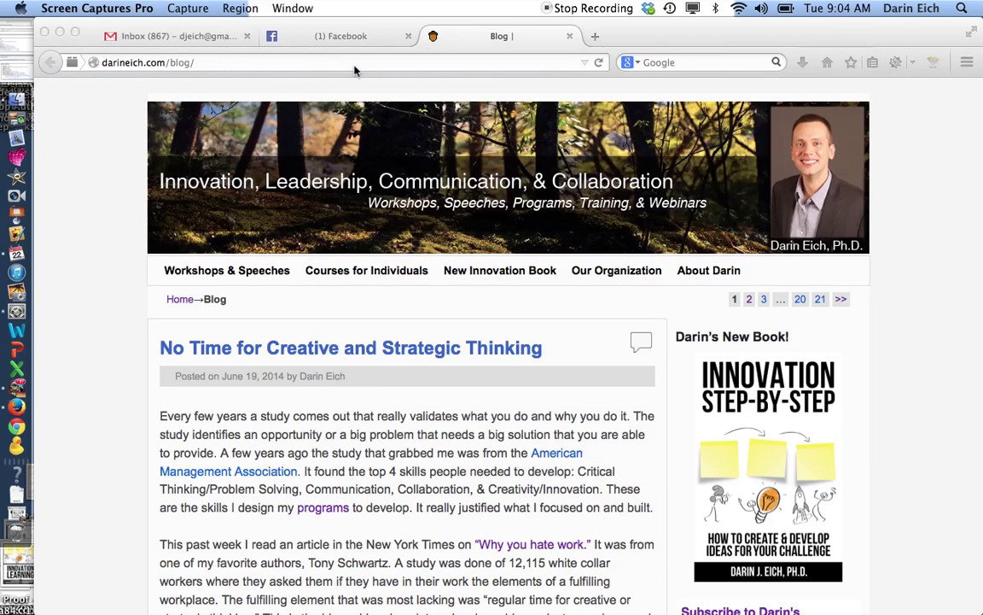
Step: Select the blog post text from "It's spring… grow time" through the paragraph ending "digital innovation & leadership learning apps"
{"action": "scroll", "coordinate": [416, 447], "scroll_direction": "down", "scroll_amount": 5}
{"action": "scroll", "coordinate": [416, 447], "scroll_direction": "up", "scroll_amount": 5}
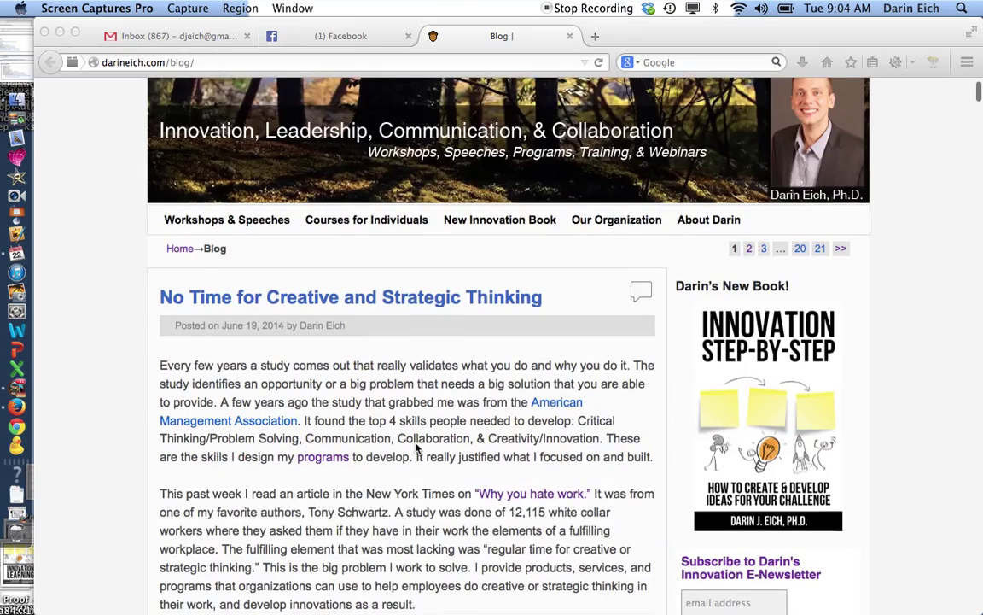
{"action": "scroll", "coordinate": [416, 448], "scroll_direction": "down", "scroll_amount": 3}
{"action": "scroll", "coordinate": [416, 448], "scroll_direction": "down", "scroll_amount": 15}
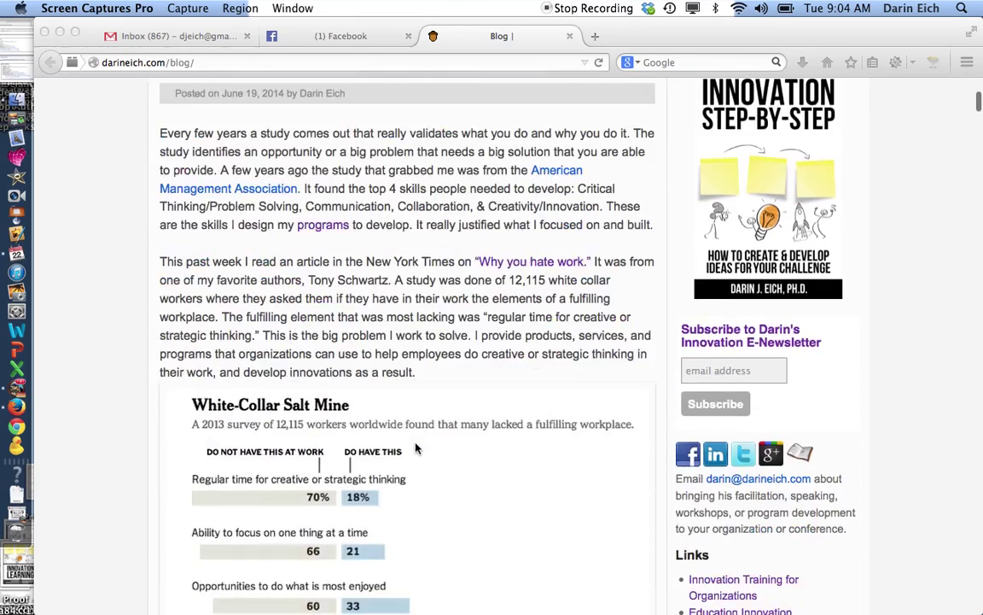
{"action": "scroll", "coordinate": [416, 448], "scroll_direction": "down", "scroll_amount": 18}
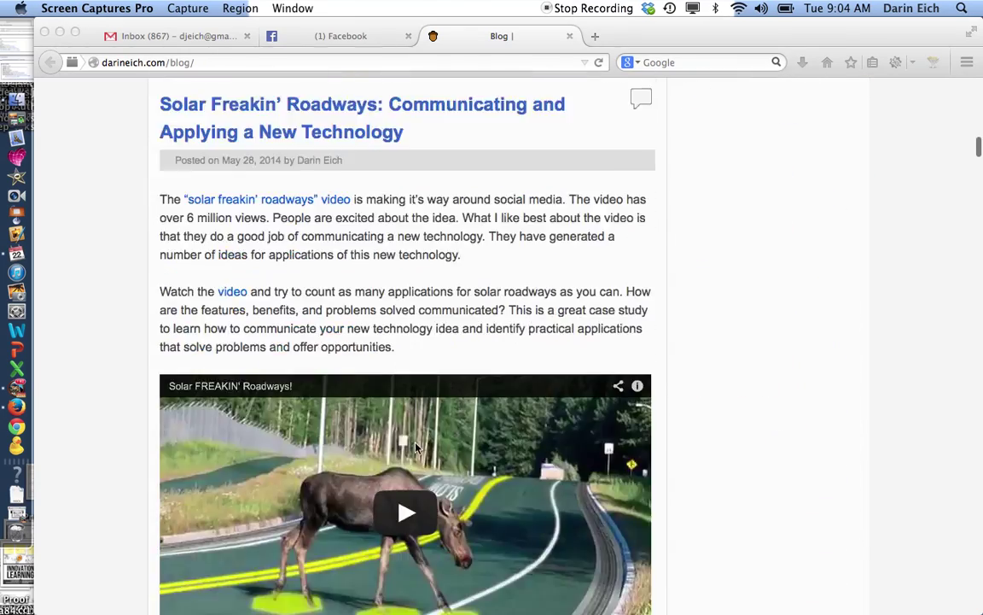
{"action": "scroll", "coordinate": [416, 447], "scroll_direction": "down", "scroll_amount": 7}
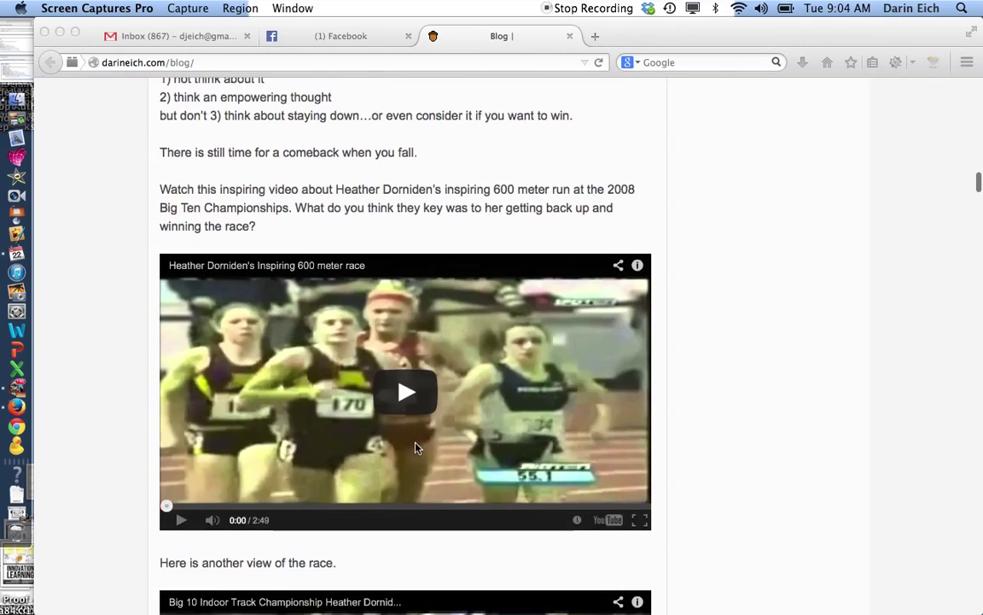
{"action": "scroll", "coordinate": [416, 448], "scroll_direction": "up", "scroll_amount": 7}
{"action": "scroll", "coordinate": [416, 447], "scroll_direction": "down", "scroll_amount": 15}
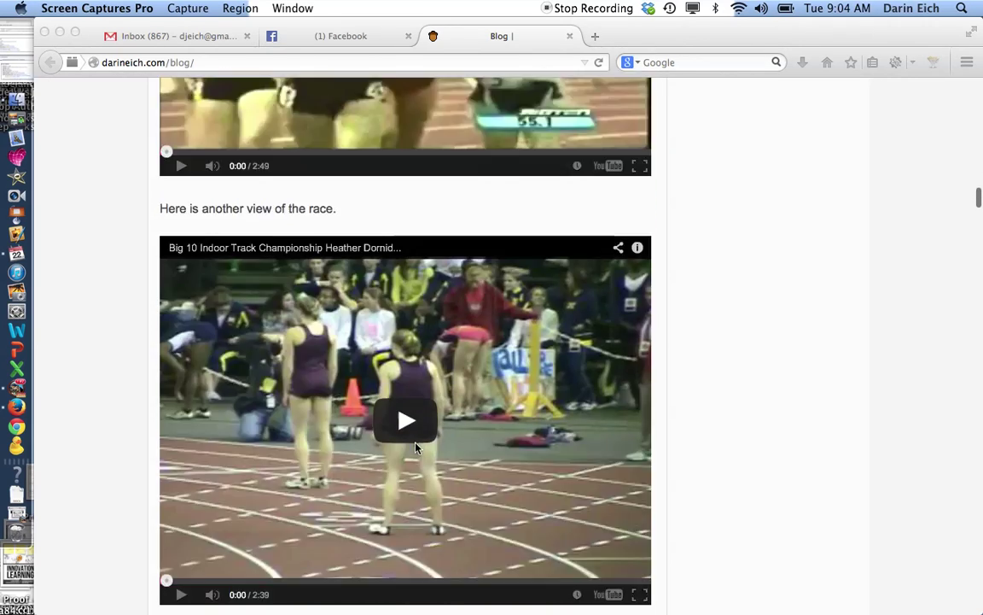
{"action": "scroll", "coordinate": [416, 447], "scroll_direction": "down", "scroll_amount": 10}
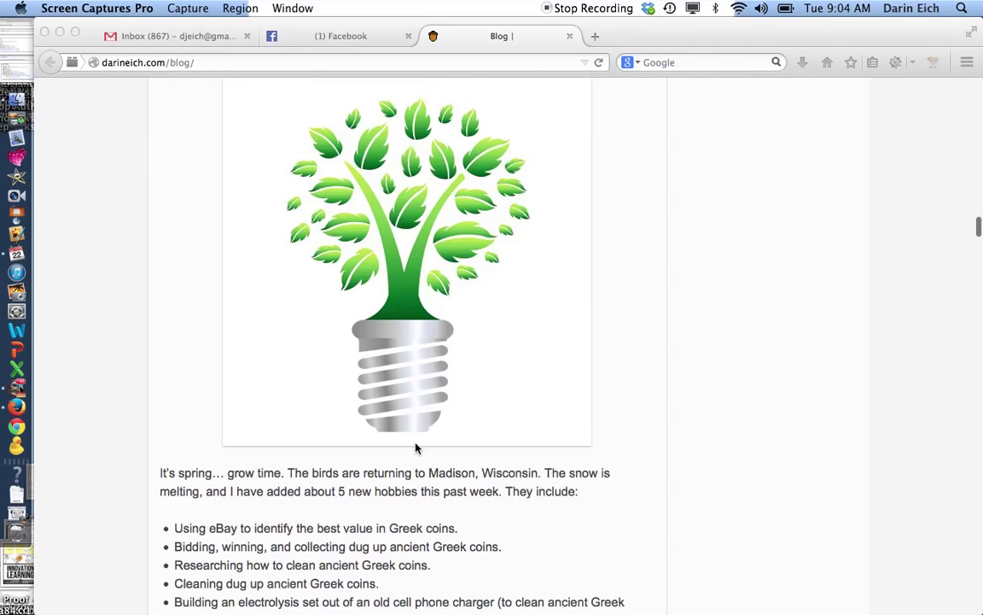
{"action": "scroll", "coordinate": [416, 448], "scroll_direction": "up", "scroll_amount": 1}
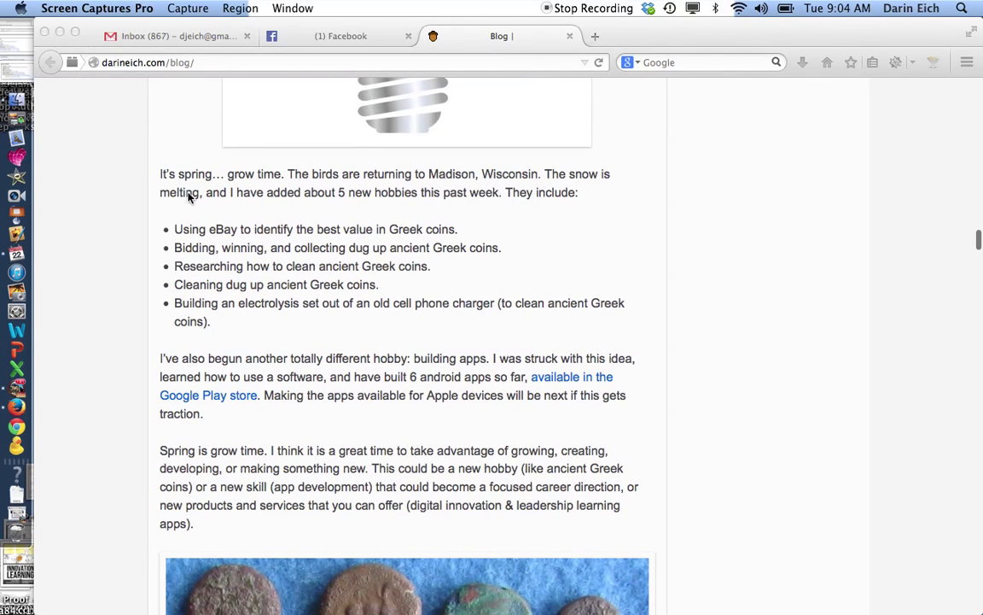
{"action": "left_click", "coordinate": [159, 173]}
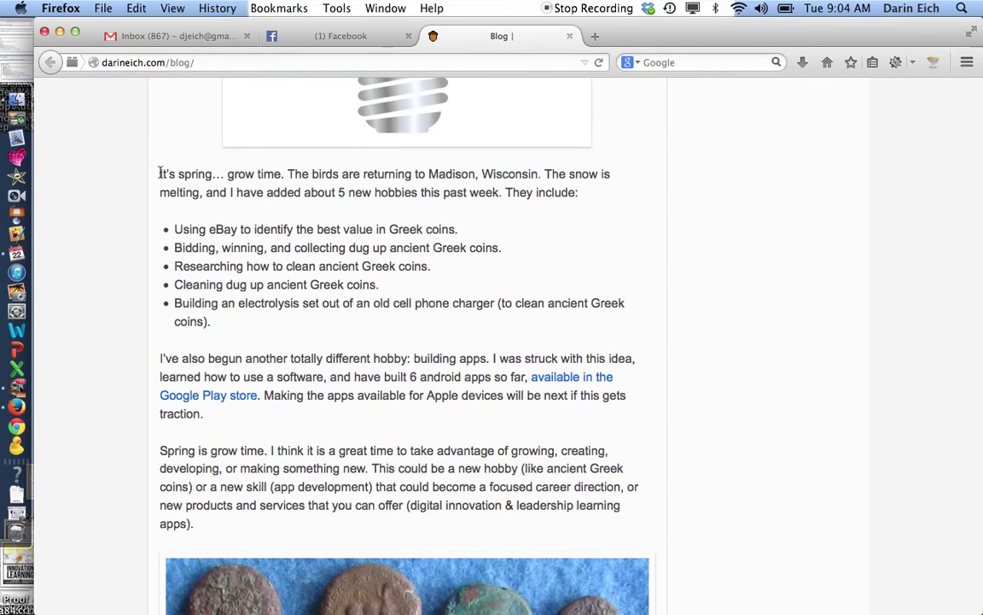
{"action": "left_click_drag", "start_coordinate": [159, 173], "coordinate": [239, 535]}
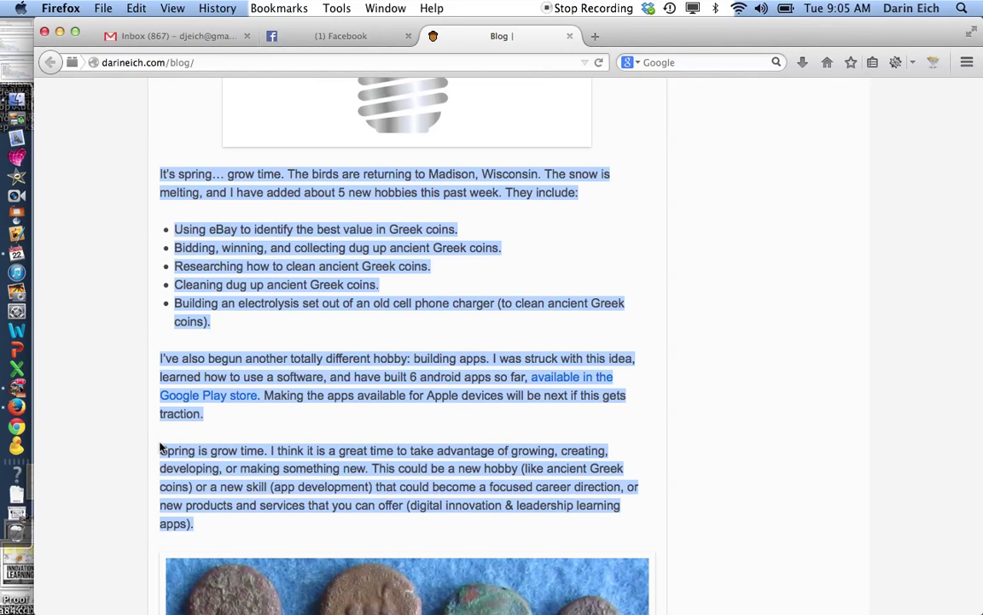
Step: Raise the Text to Speech speaking rate in System Preferences to about midway between Normal and Fast, and deselect the blog text
{"action": "left_click", "coordinate": [16, 310]}
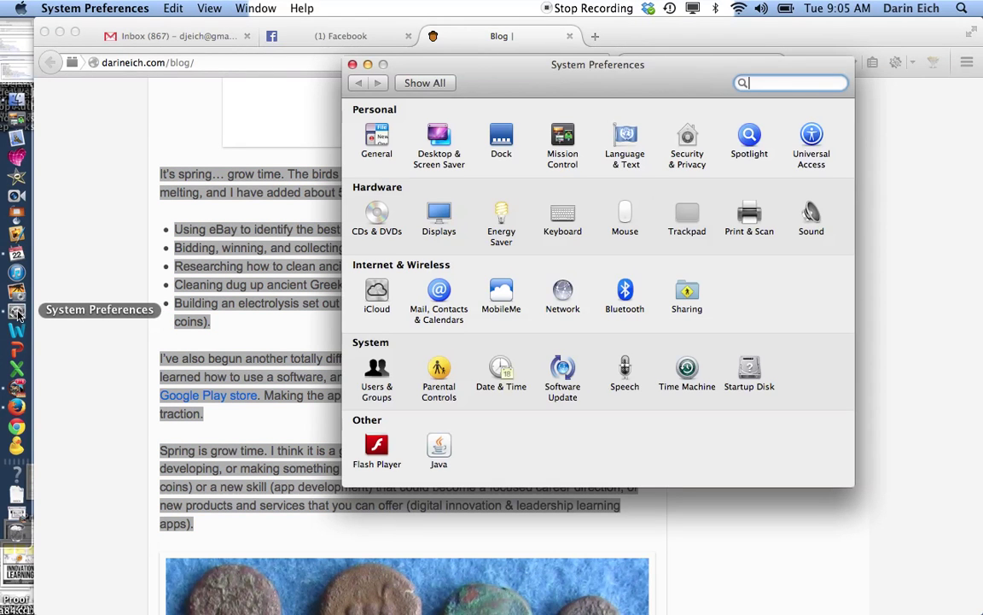
{"action": "left_click", "coordinate": [622, 384]}
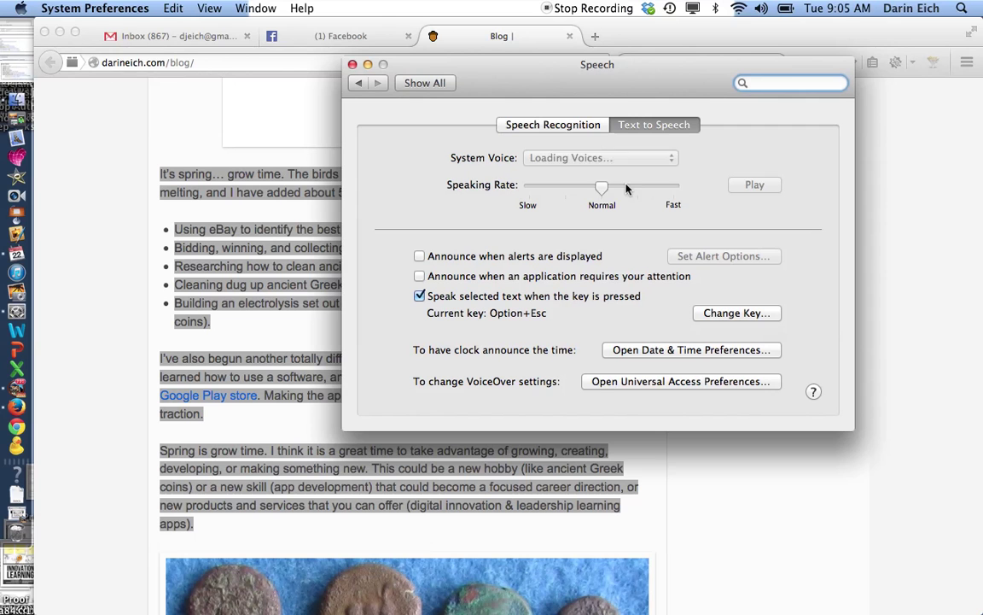
{"action": "left_click_drag", "start_coordinate": [602, 187], "coordinate": [632, 189]}
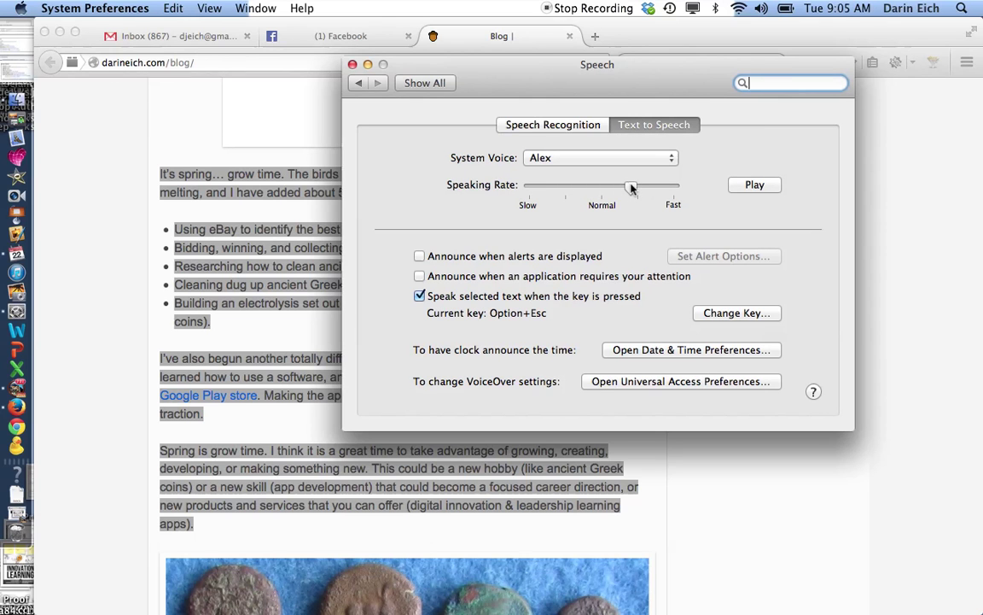
{"action": "left_click", "coordinate": [352, 65]}
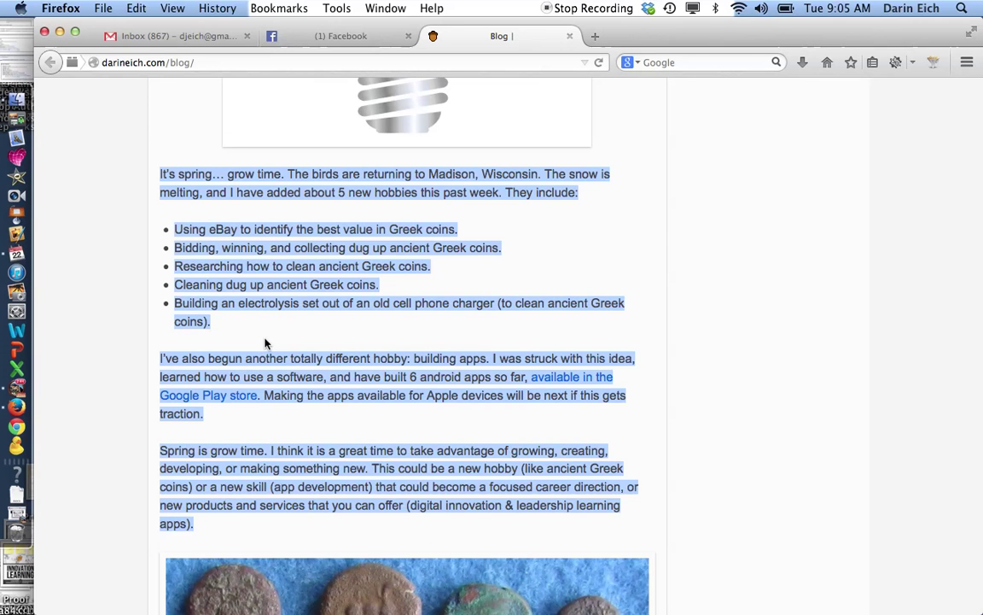
{"action": "left_click", "coordinate": [256, 299]}
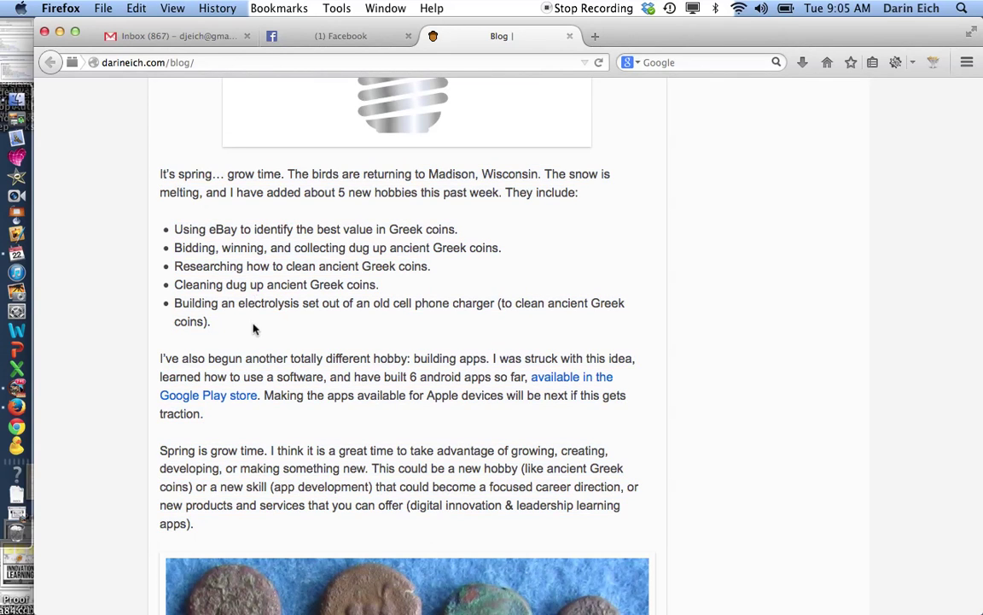
Step: Change the system voice to Samantha in System Preferences, with the speaking rate about midway between Normal and Fast
{"action": "left_click", "coordinate": [18, 313]}
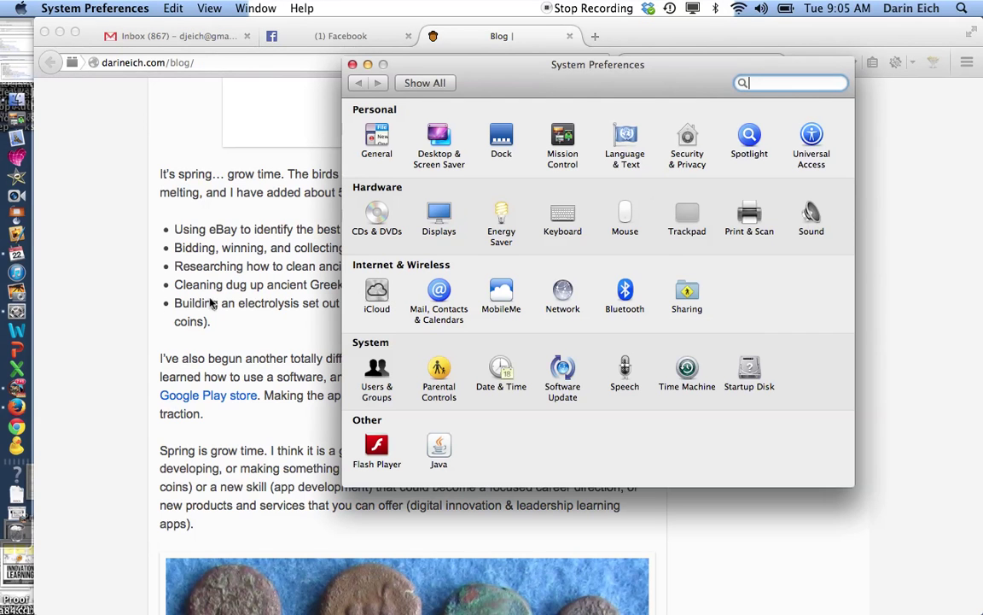
{"action": "left_click", "coordinate": [626, 374]}
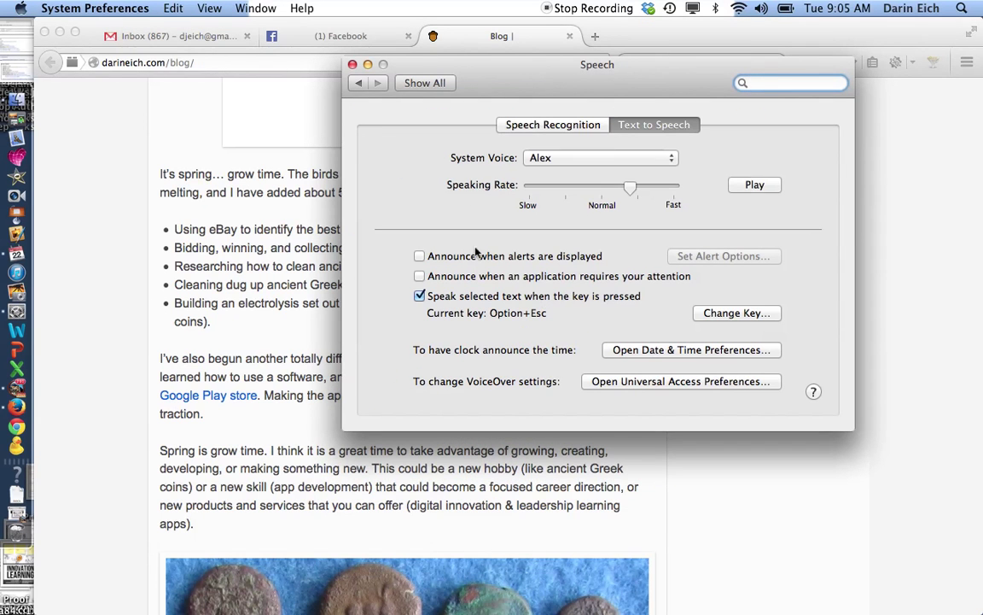
{"action": "left_click", "coordinate": [649, 188]}
{"action": "left_click", "coordinate": [673, 159]}
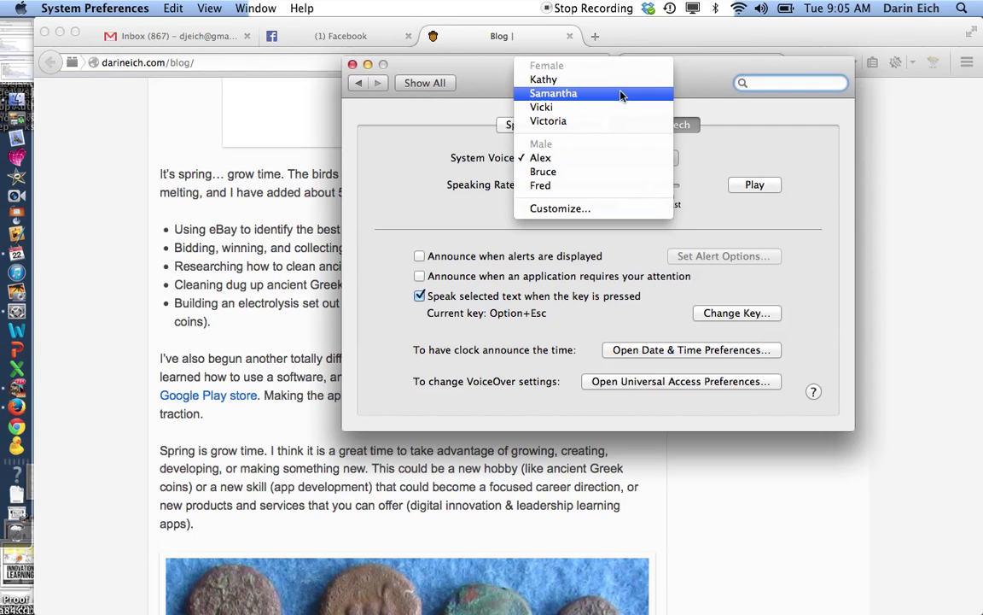
{"action": "left_click", "coordinate": [614, 145]}
{"action": "left_click_drag", "start_coordinate": [649, 187], "coordinate": [625, 186]}
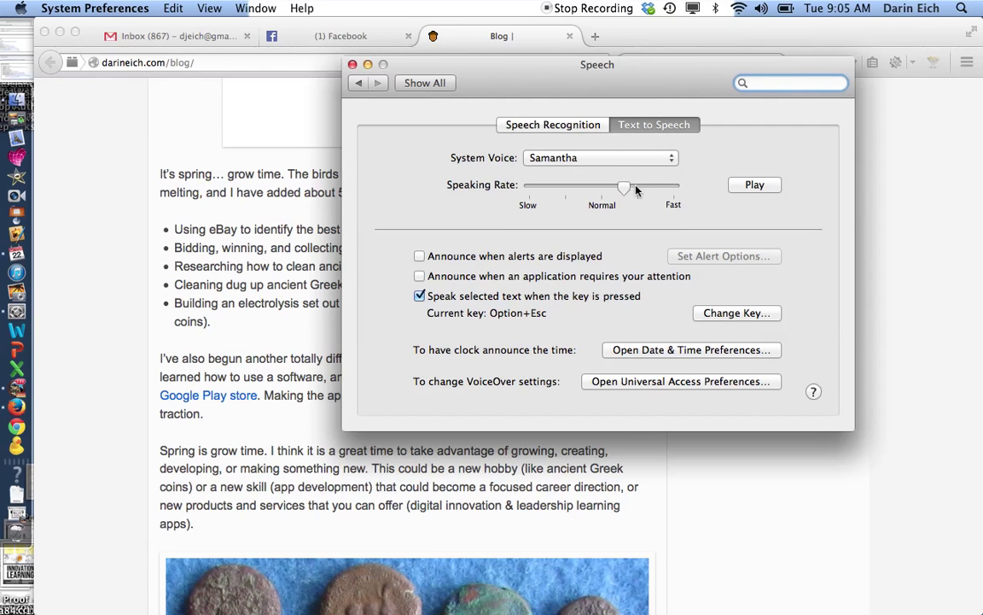
{"action": "left_click", "coordinate": [635, 188]}
{"action": "left_click", "coordinate": [352, 64]}
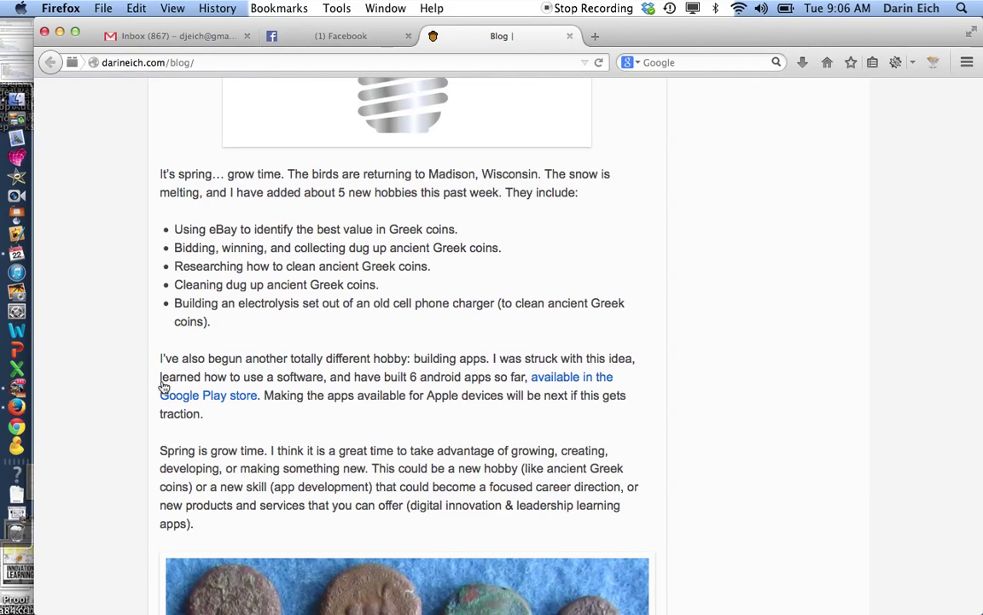
Step: Select the two blog paragraphs from "I've also begun another totally different hobby" to "learning apps", and return to the start of the page
{"action": "left_click_drag", "start_coordinate": [161, 356], "coordinate": [213, 533]}
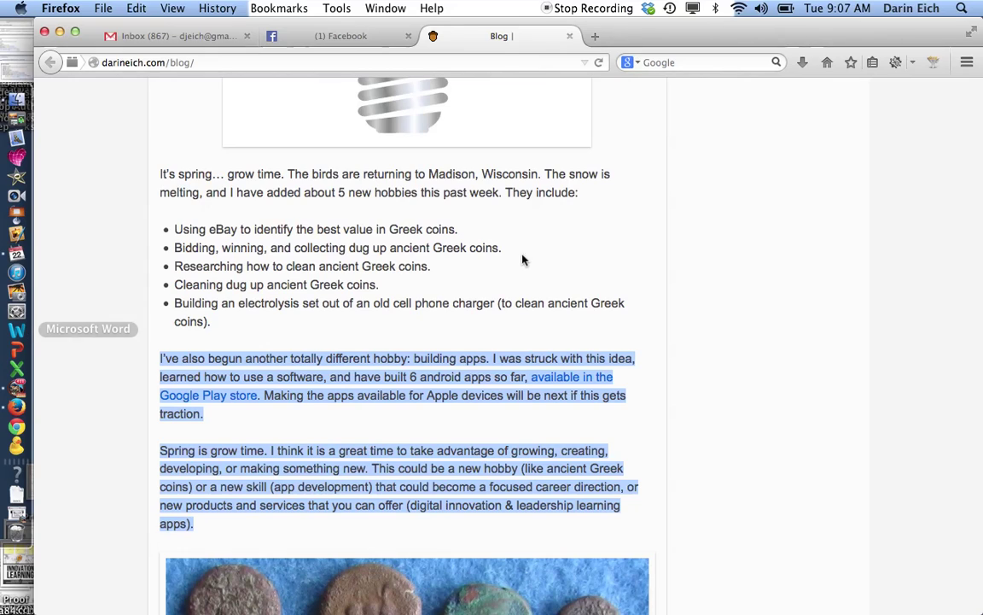
{"action": "scroll", "coordinate": [524, 259], "scroll_direction": "up", "scroll_amount": 20}
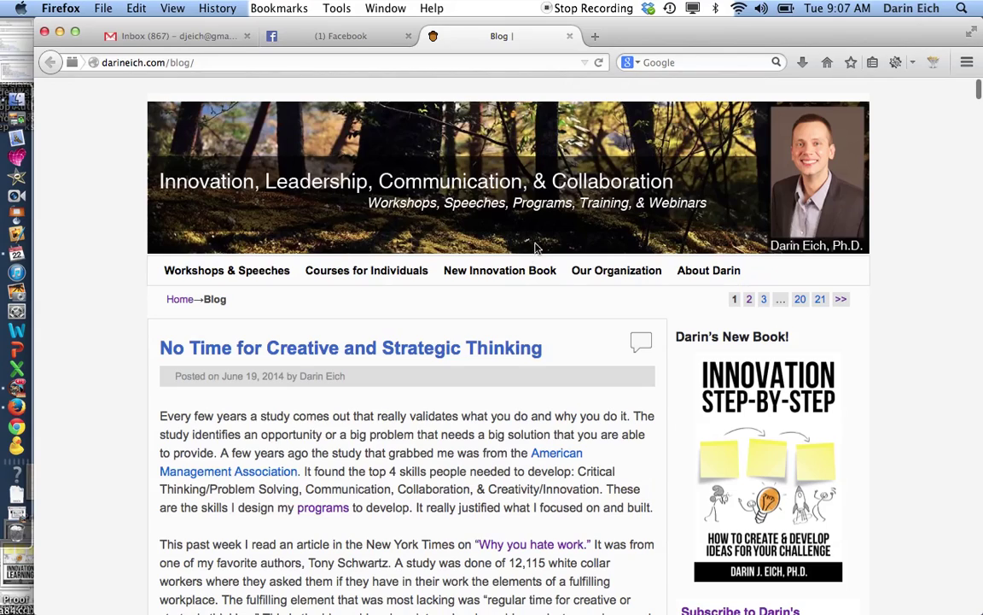